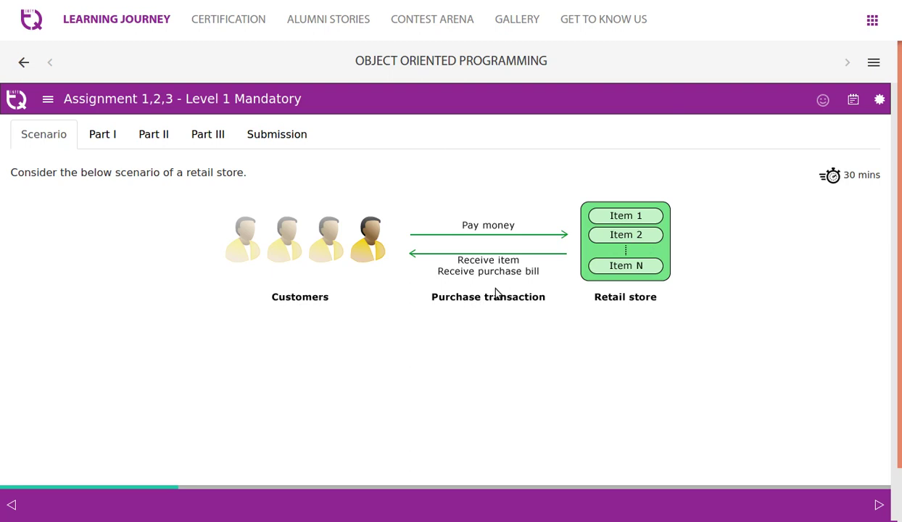
Move from the retail store scenario to the Part I object-identification question
key(Right)
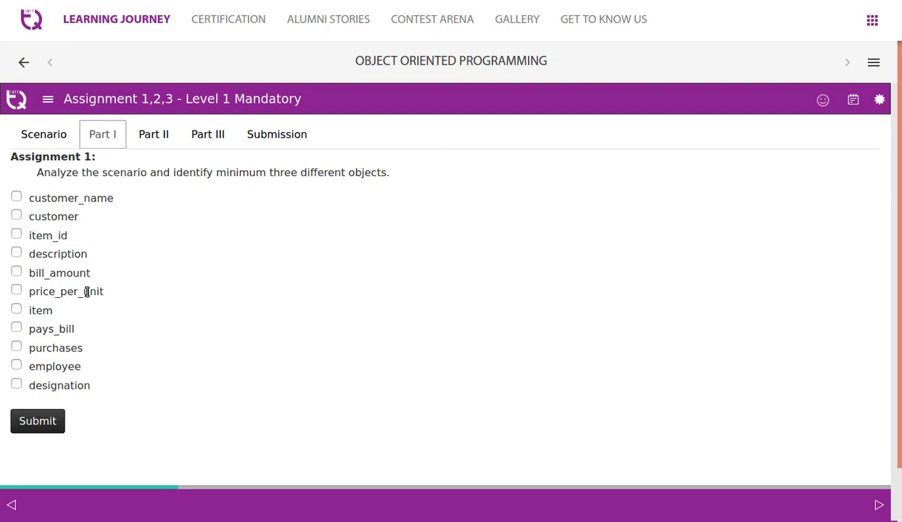
Mark customer, item and employee as the three objects and submit the Part I answer
click(19, 217)
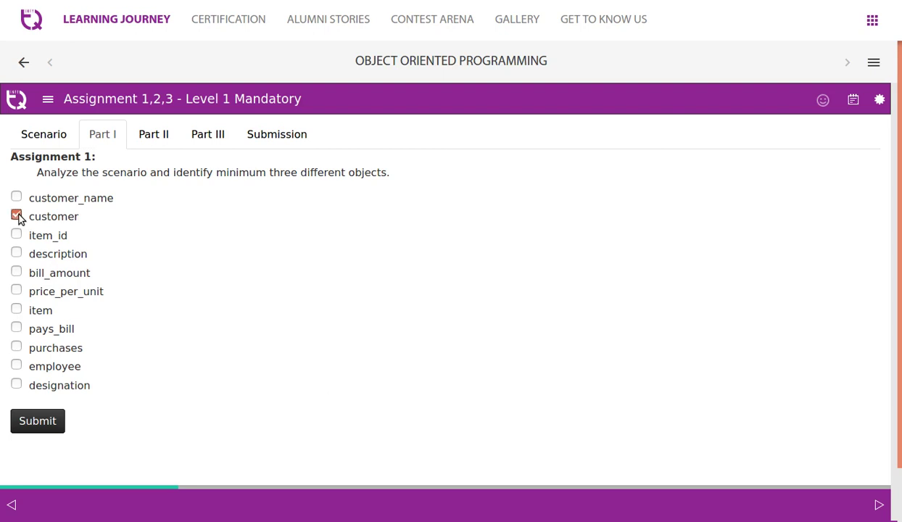
click(17, 311)
click(17, 366)
click(37, 421)
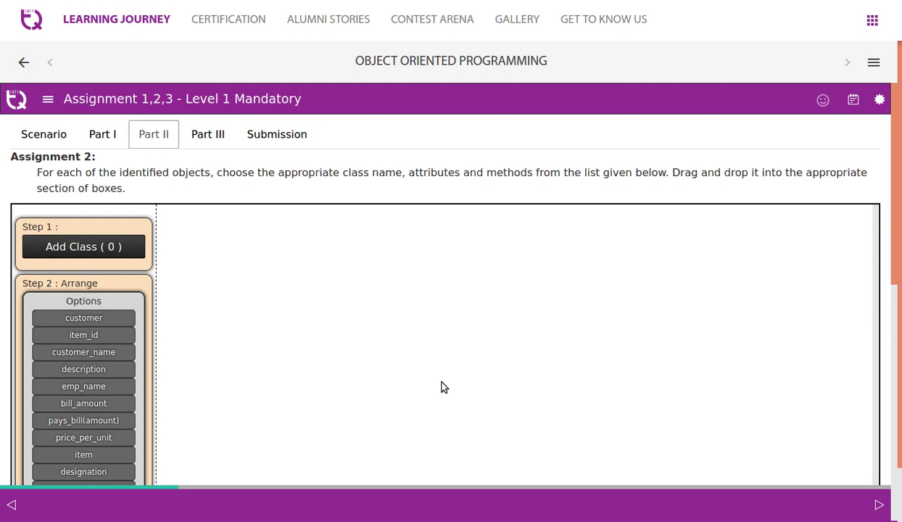
Add three class boxes and spread them across the left, middle and right of the canvas
scroll(444, 387, down, 1)
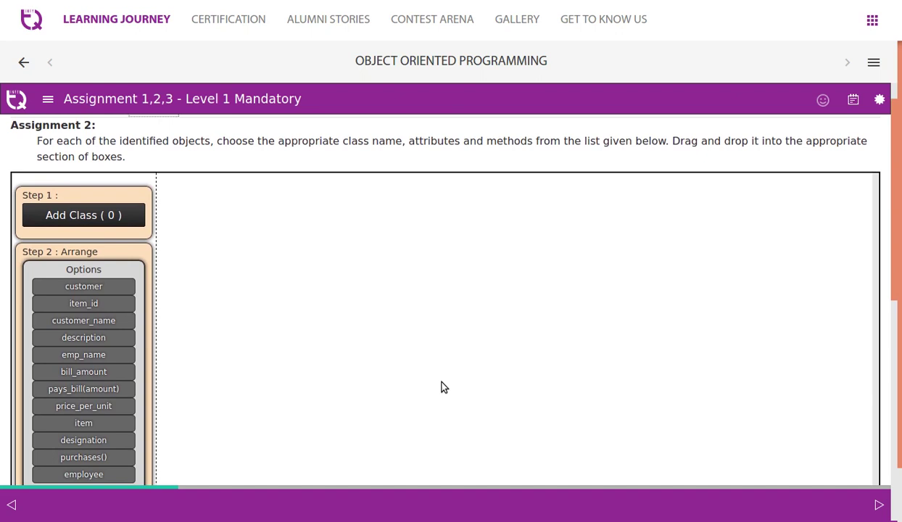
click(108, 211)
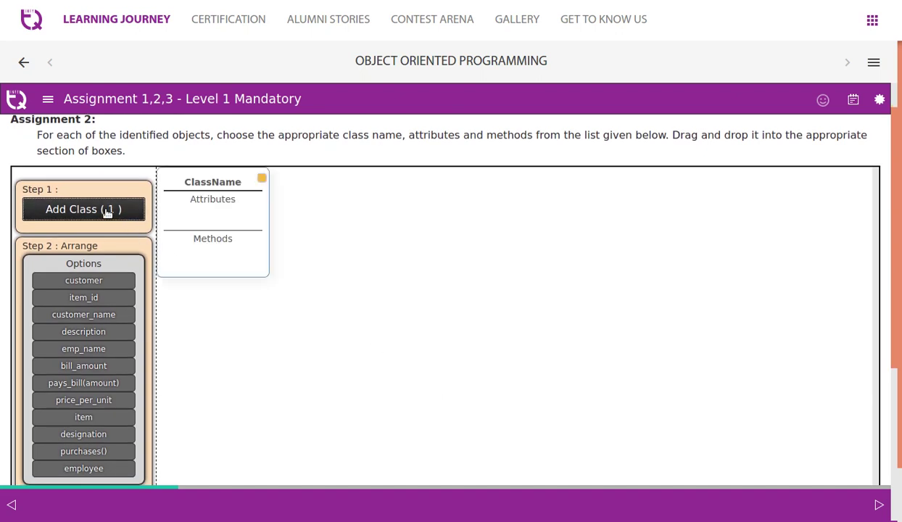
click(107, 211)
click(107, 211)
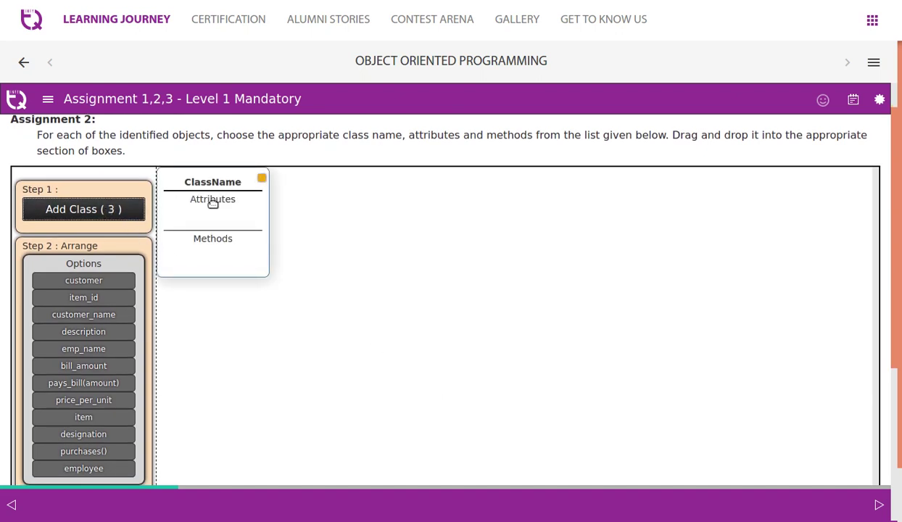
drag(225, 201, 459, 249)
drag(189, 239, 681, 251)
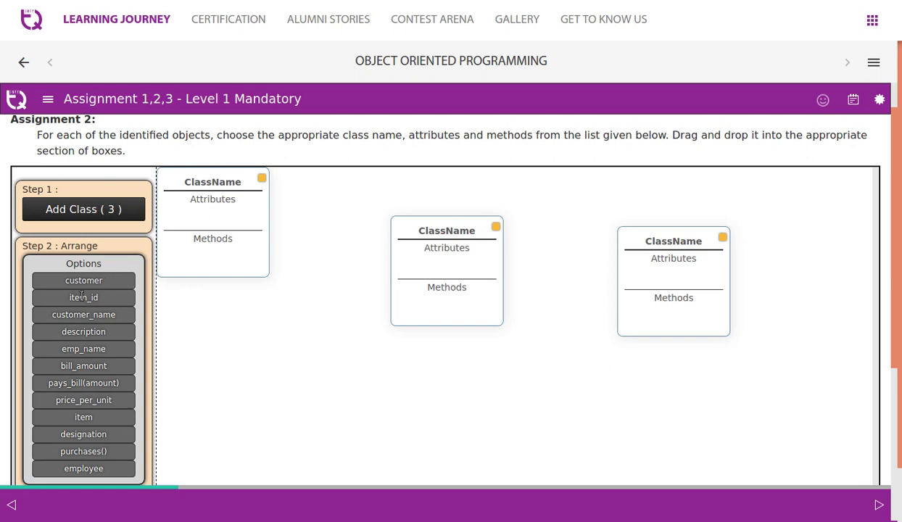
Name the left class Customer and give it the customer_name attribute
drag(84, 281, 212, 183)
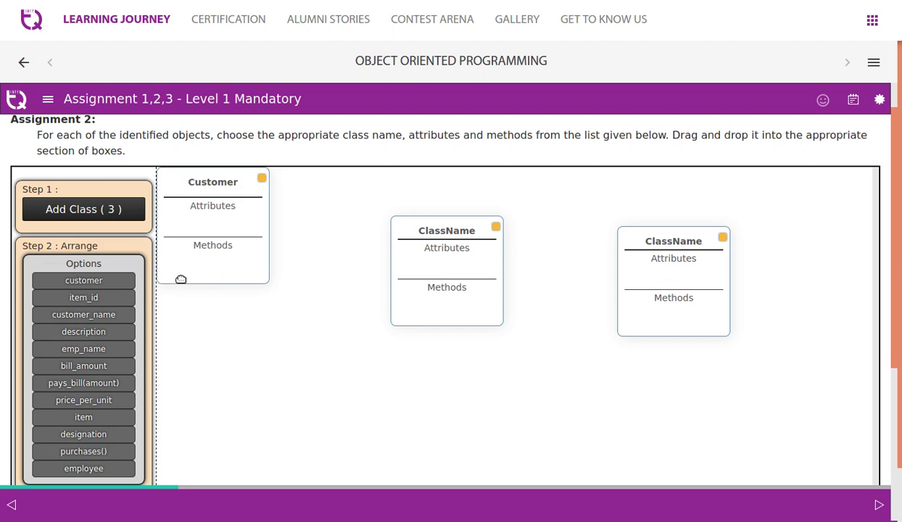
scroll(238, 344, down, 2)
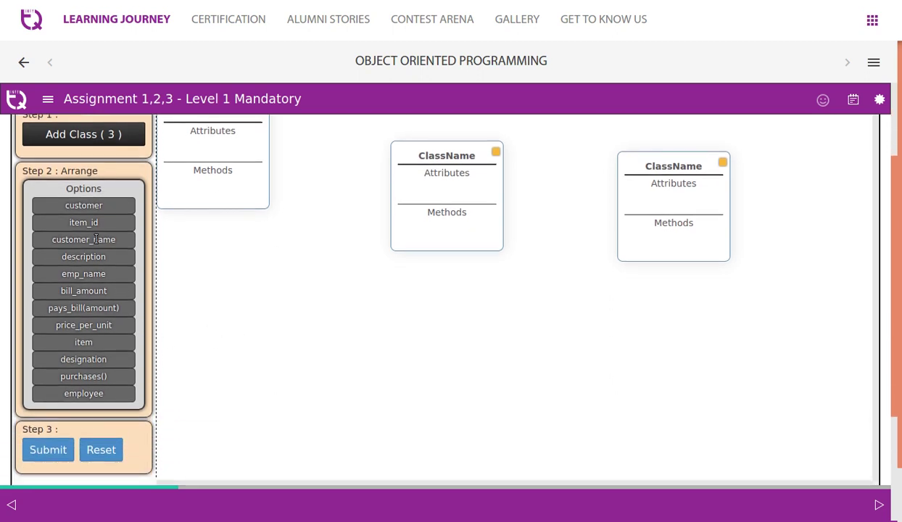
drag(95, 239, 226, 136)
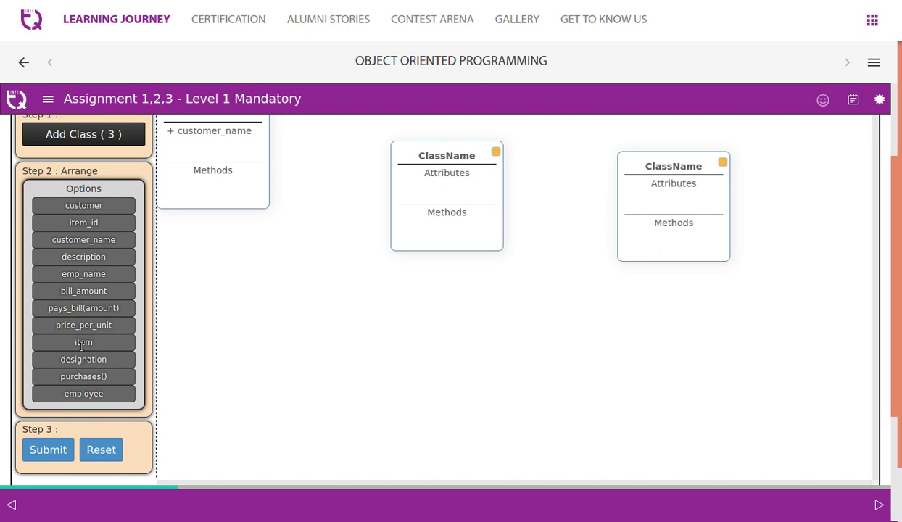
Name the right class Item and the middle class Employee, and add description to Item
drag(81, 346, 669, 166)
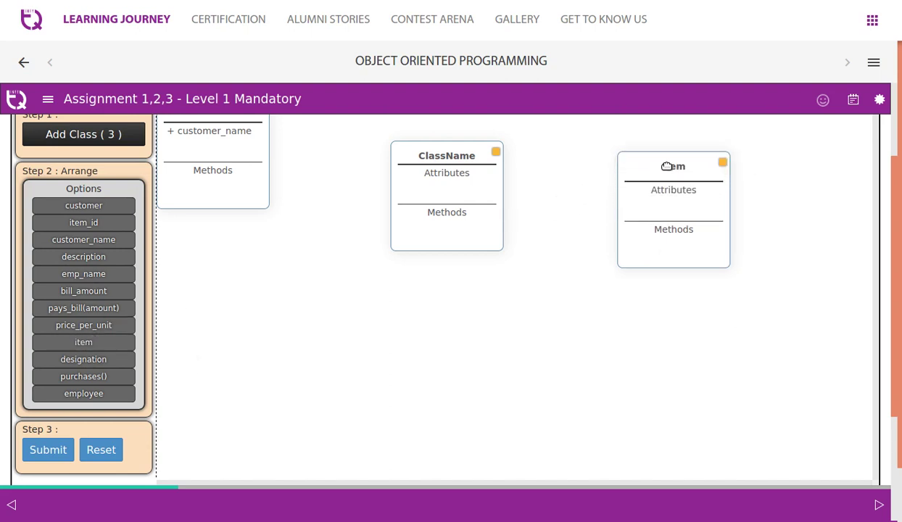
drag(85, 392, 440, 191)
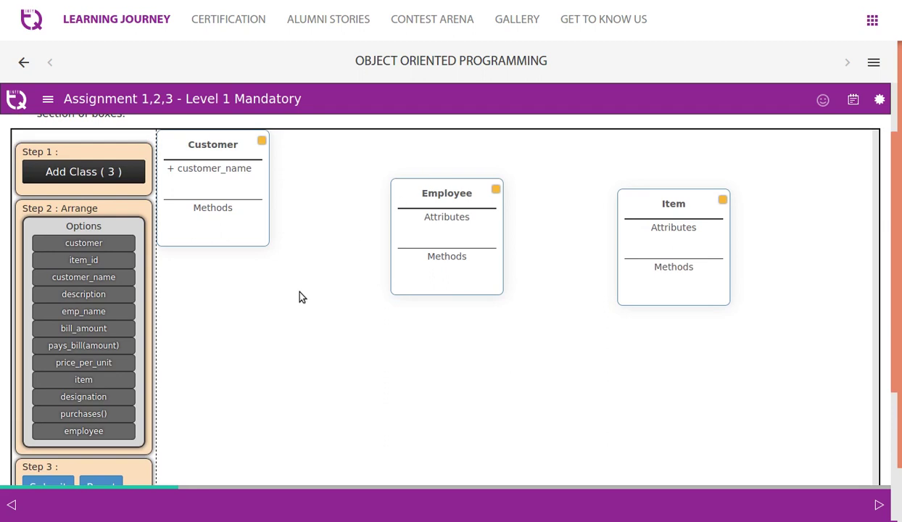
scroll(301, 298, down, 1)
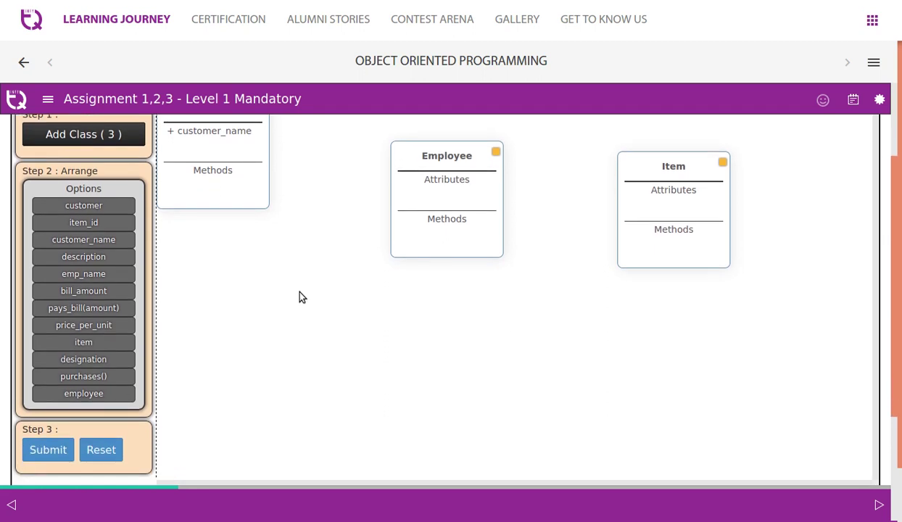
drag(100, 256, 692, 209)
scroll(533, 345, up, 1)
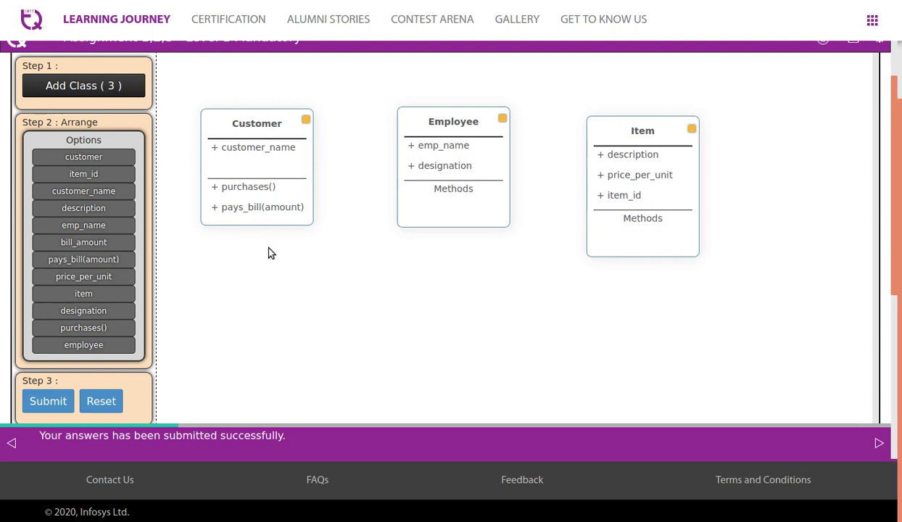
Review the submission feedback for the Item, Employee and Customer classes
scroll(275, 261, down, 3)
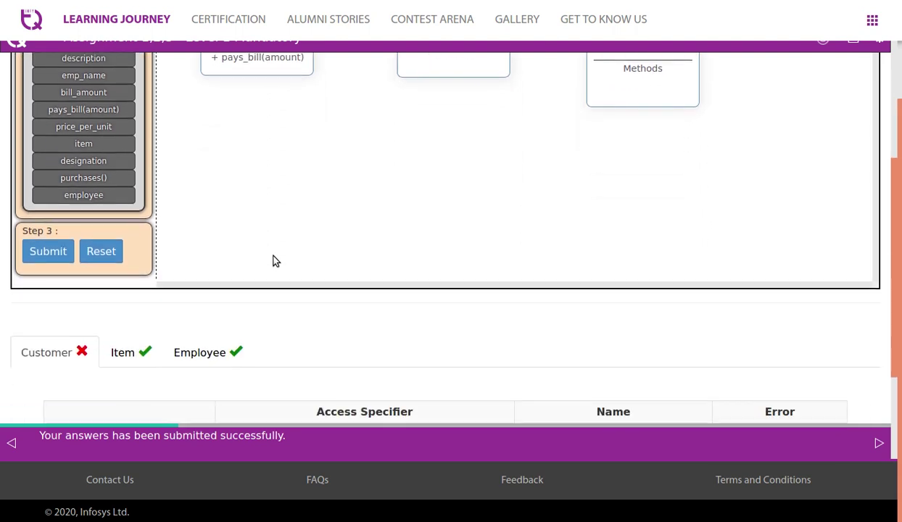
click(128, 355)
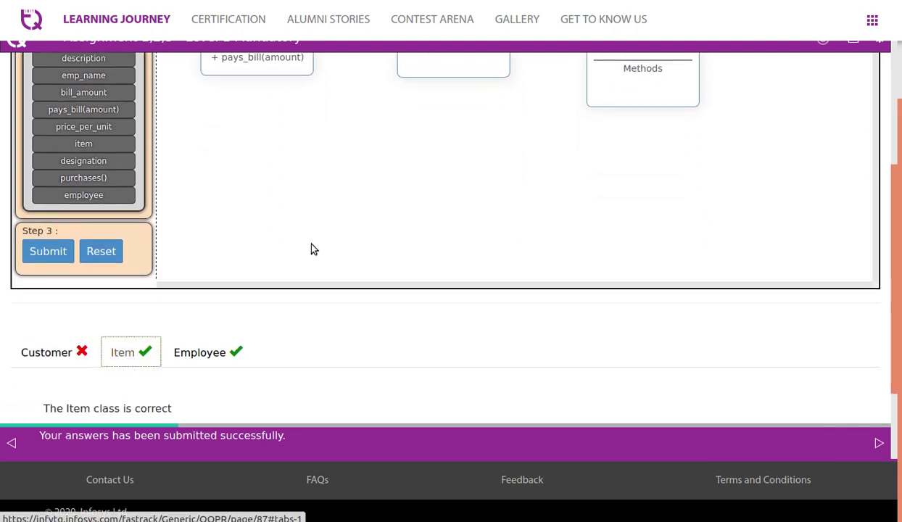
scroll(312, 248, down, 2)
click(223, 235)
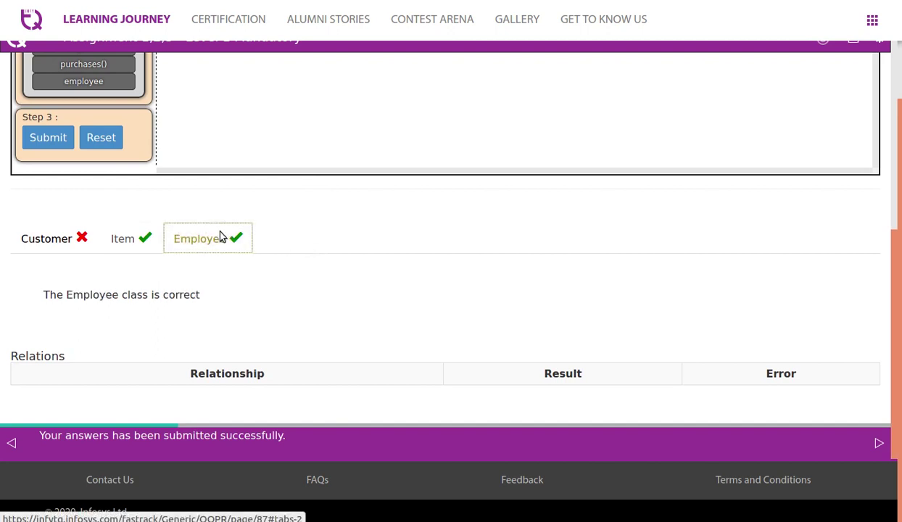
click(71, 239)
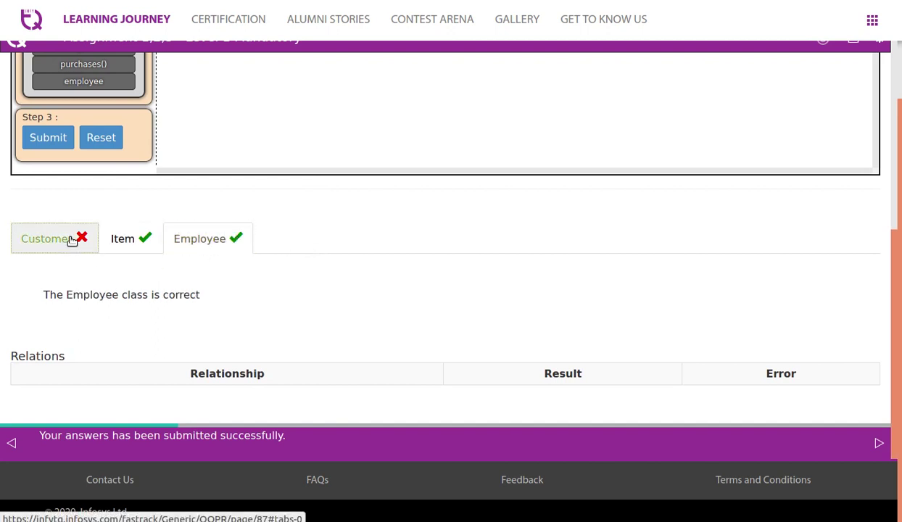
Highlight the Customer error showing the missing bill_amount attribute
scroll(491, 200, down, 1)
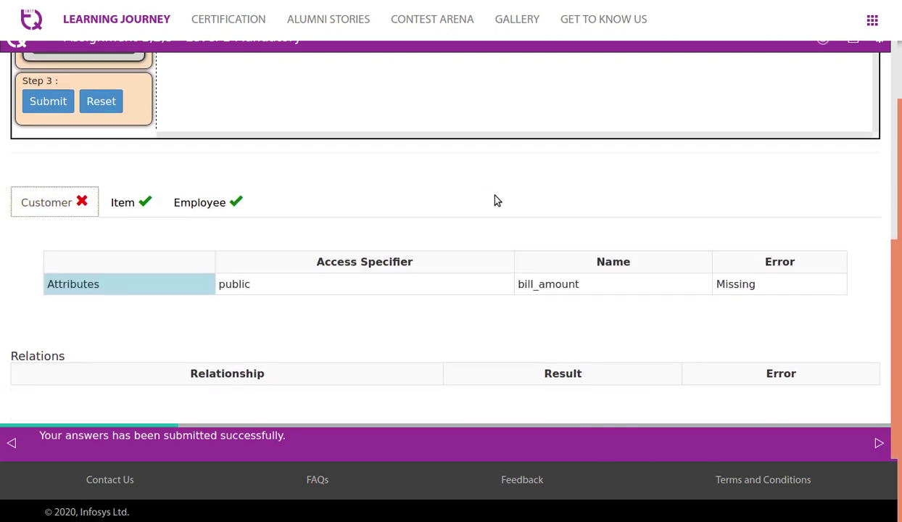
double_click(720, 283)
double_click(577, 283)
scroll(575, 283, up, 4)
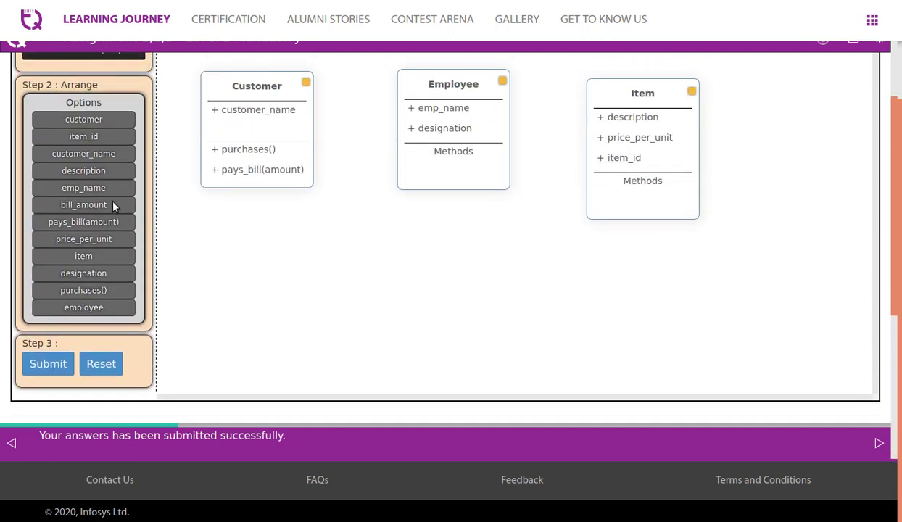
Add bill_amount to the Customer attributes and resubmit the class diagram
drag(90, 201, 237, 129)
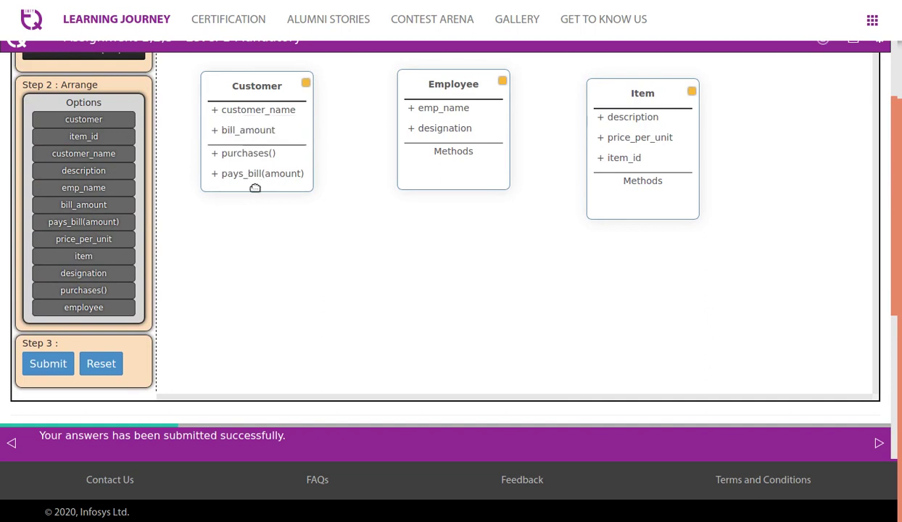
click(58, 366)
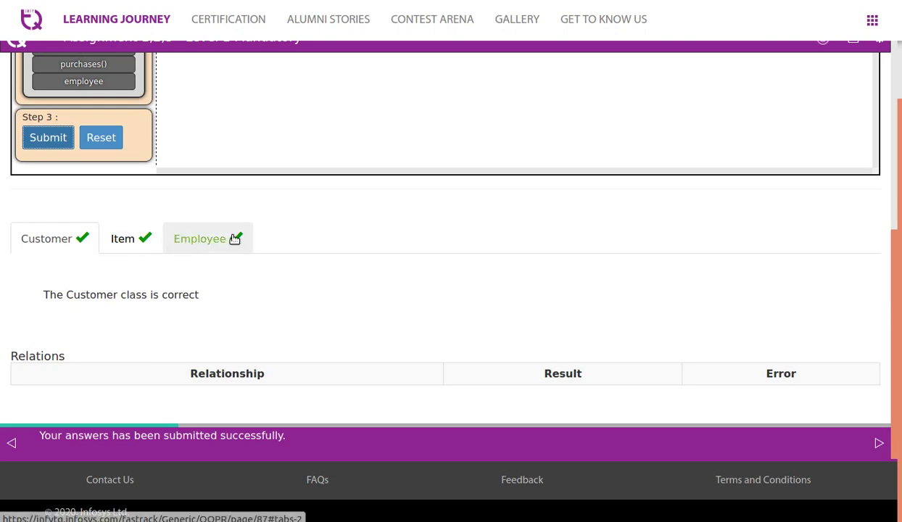
scroll(341, 285, up, 6)
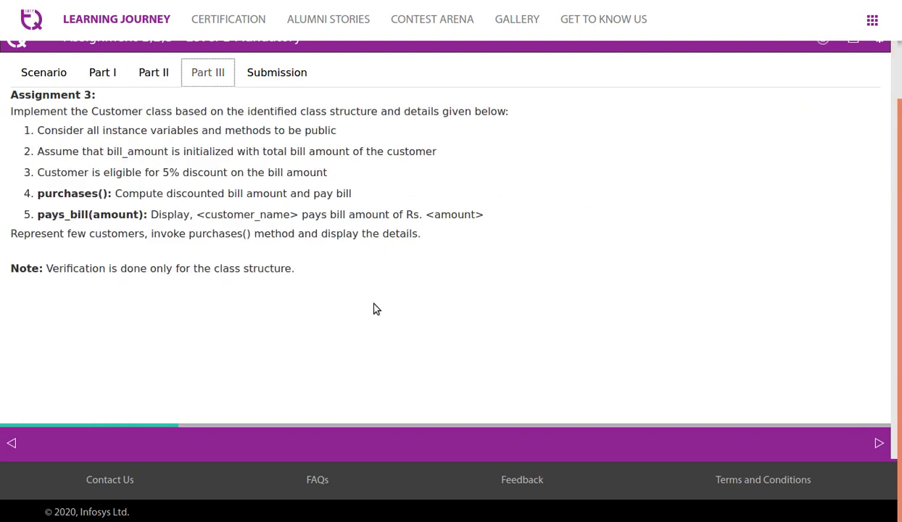
Read the Part III Customer requirements against the Part II diagram, highlighting Compute, Display and purchases
double_click(184, 131)
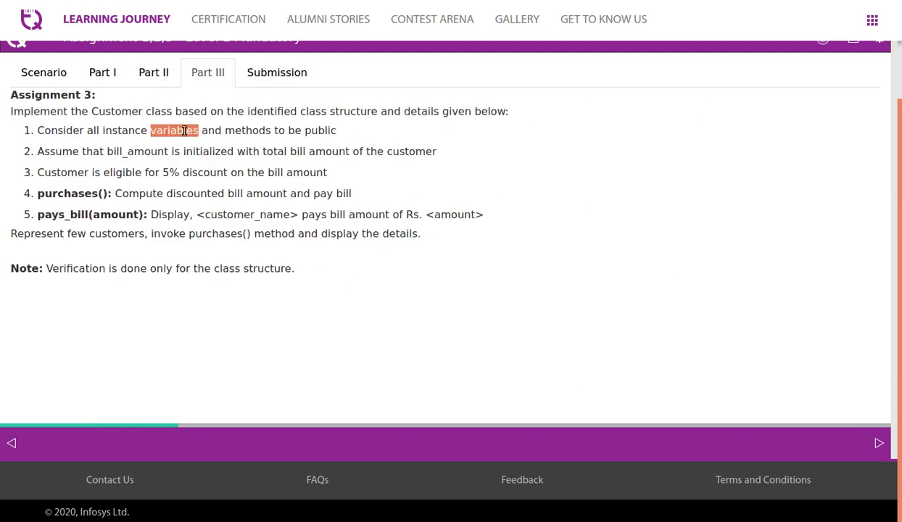
click(159, 82)
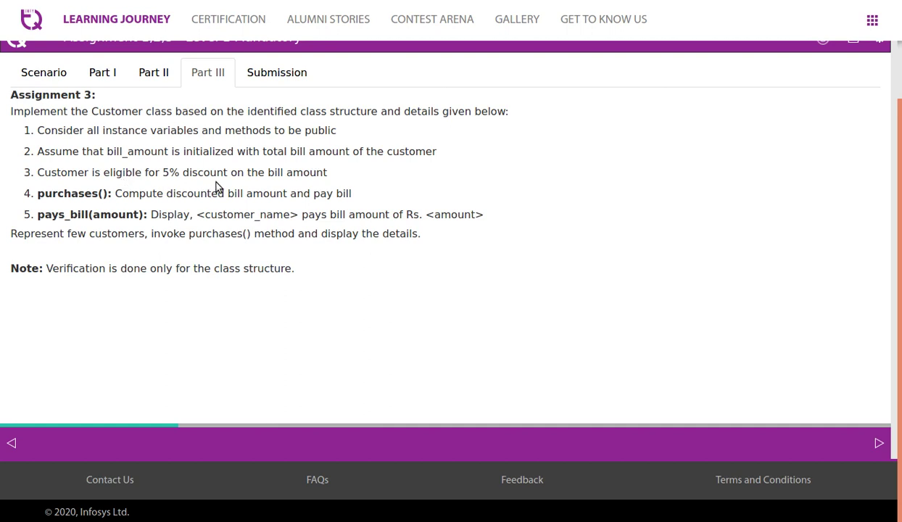
double_click(151, 190)
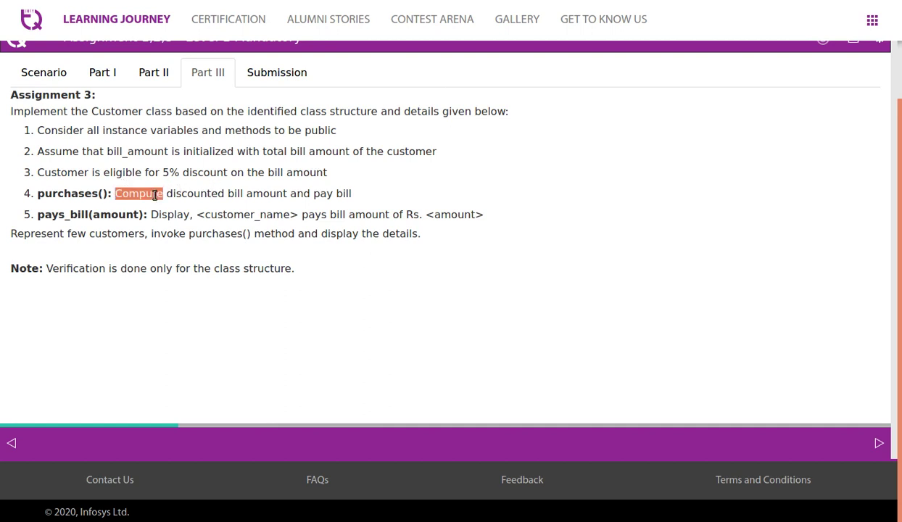
click(111, 220)
double_click(163, 219)
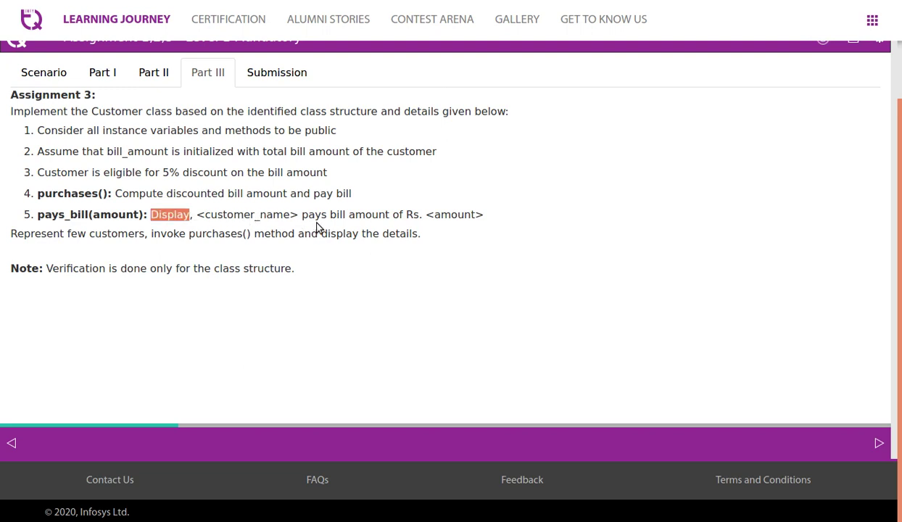
click(251, 218)
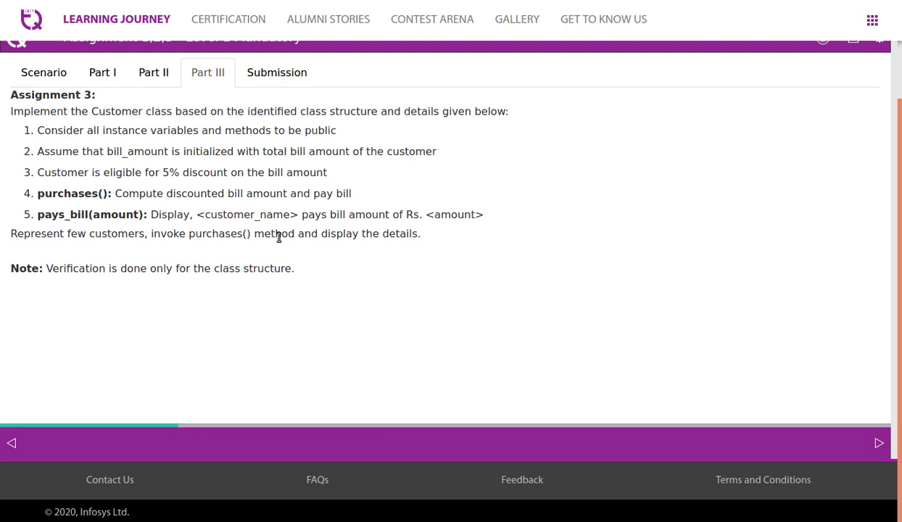
double_click(231, 232)
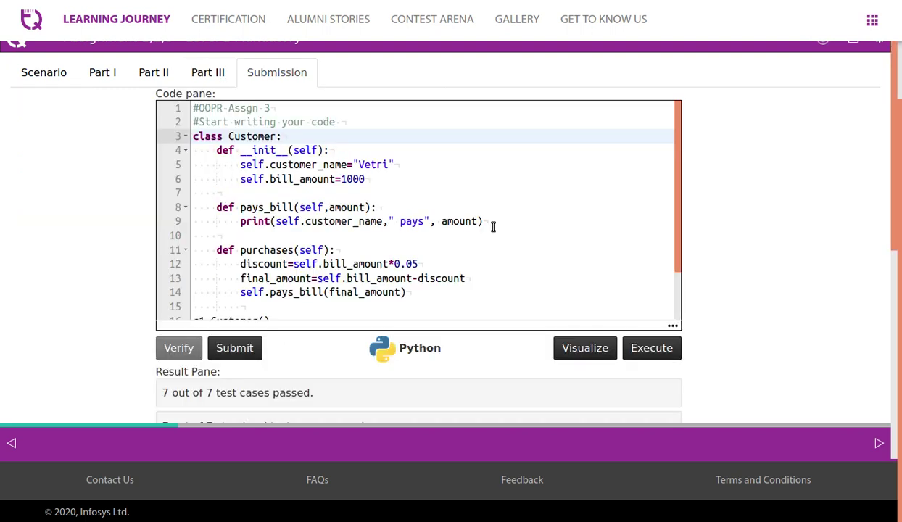
double_click(317, 164)
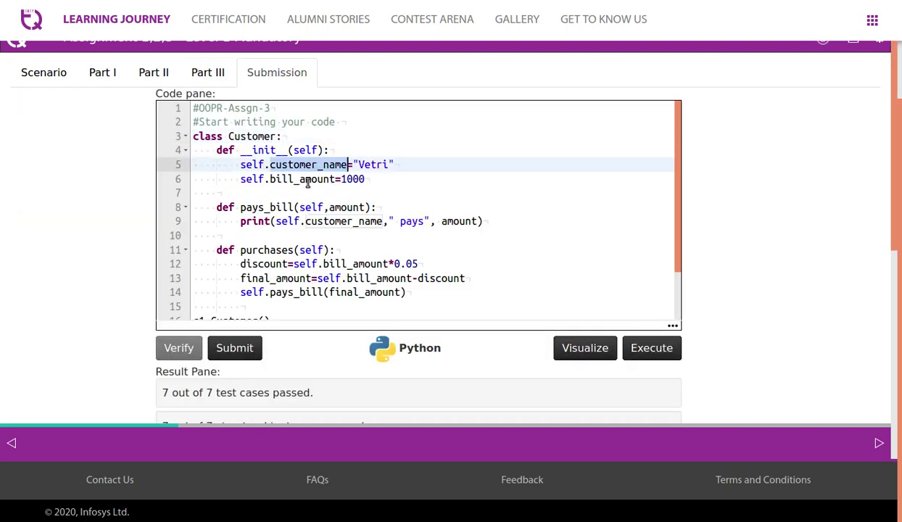
click(306, 180)
double_click(281, 207)
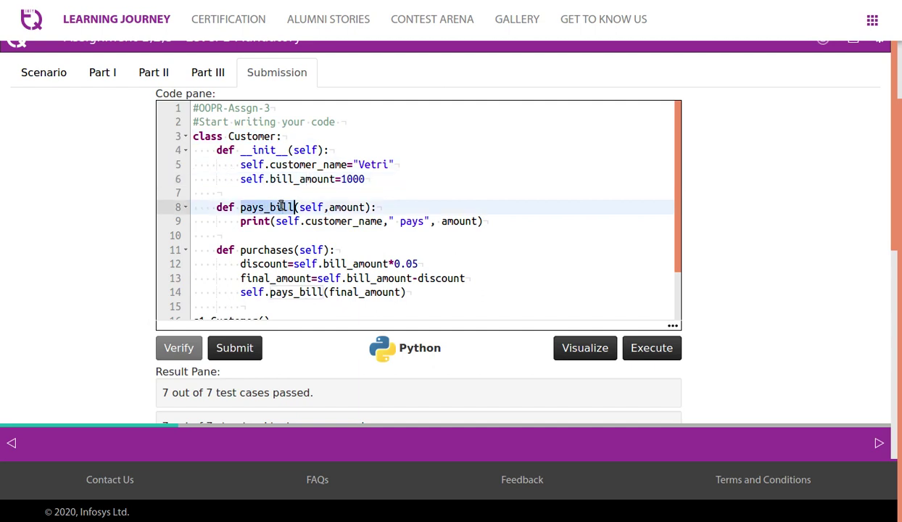
click(279, 249)
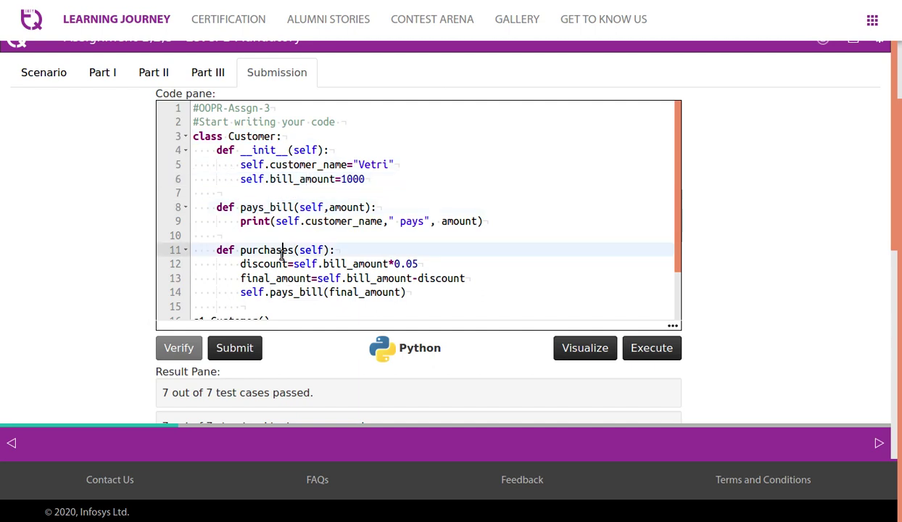
double_click(347, 208)
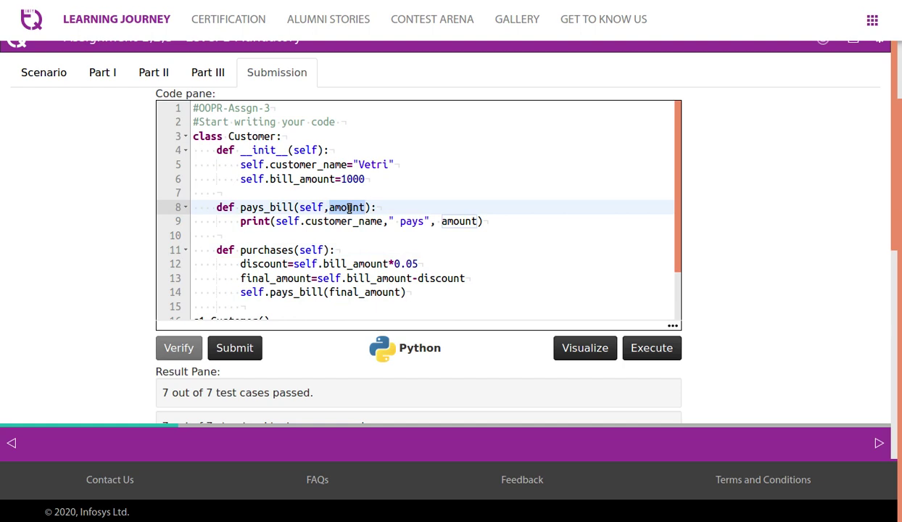
click(259, 250)
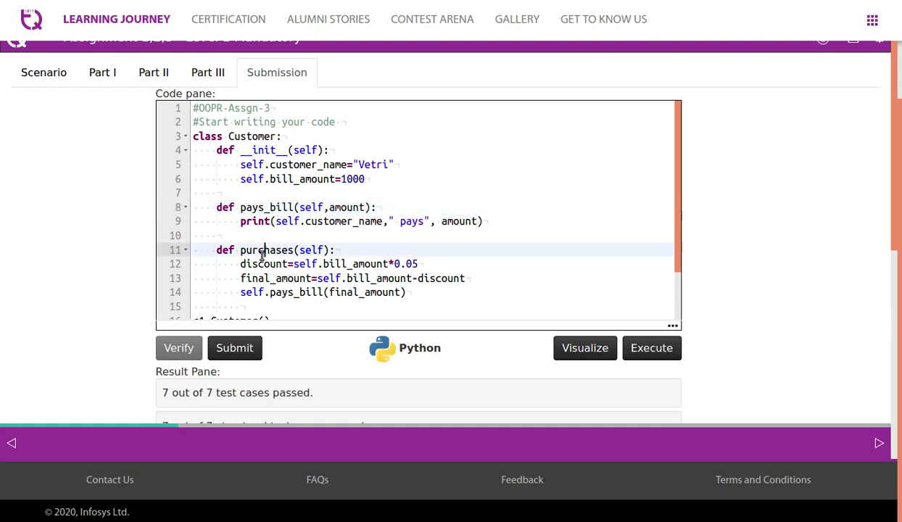
click(471, 235)
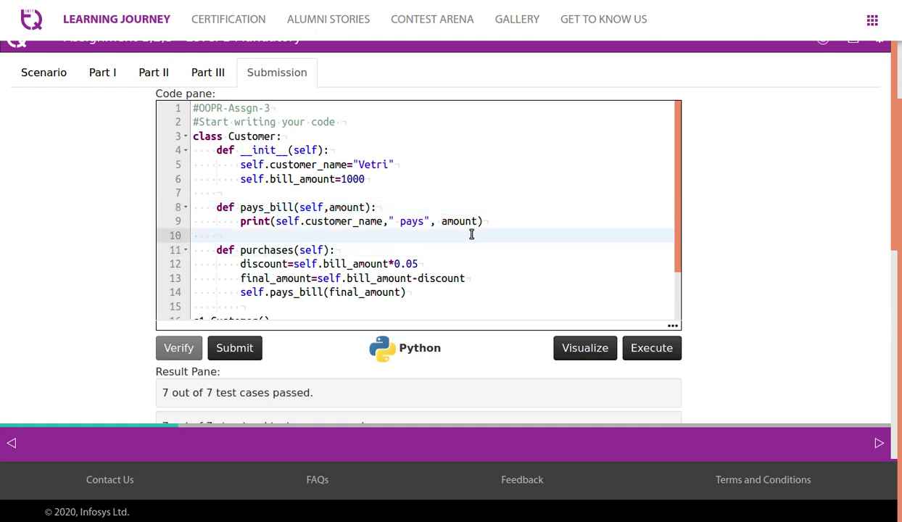
key(Down)
key(Down)
key(Down)
key(Down)
key(Down)
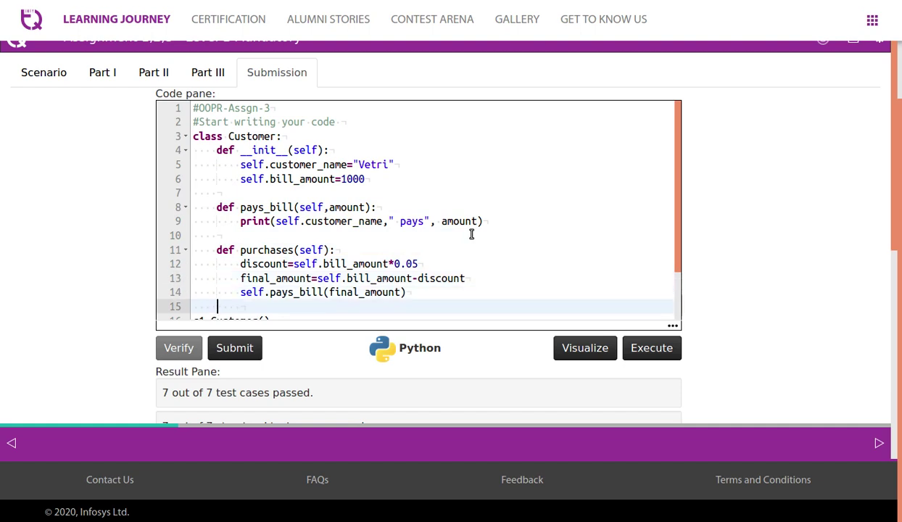
key(Down)
key(Down)
key(Down)
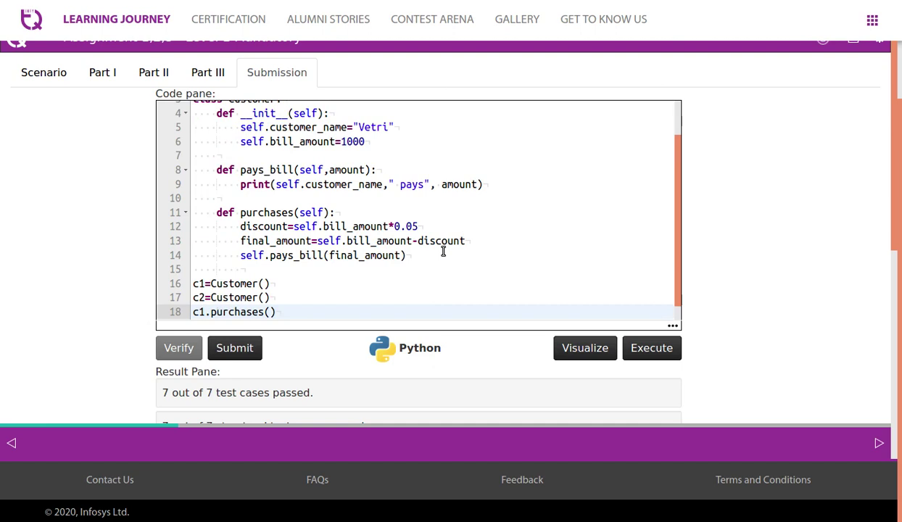
click(276, 169)
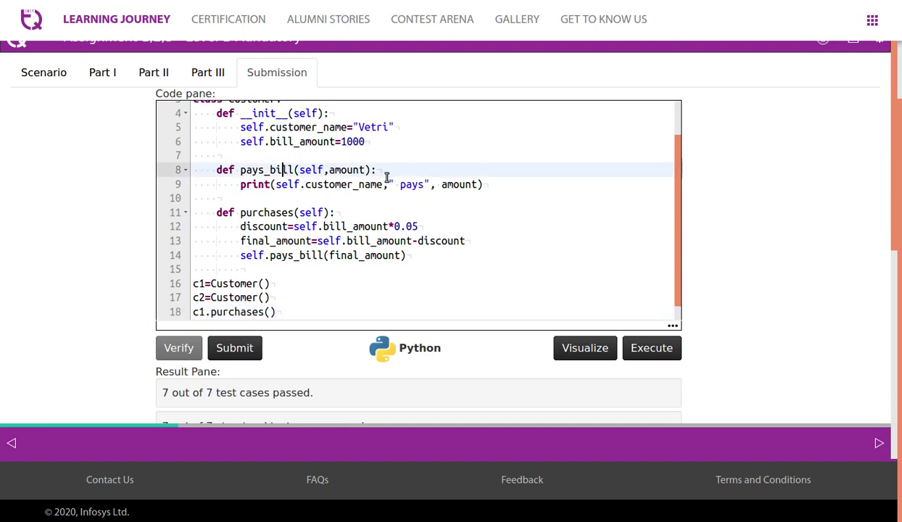
click(372, 184)
double_click(372, 184)
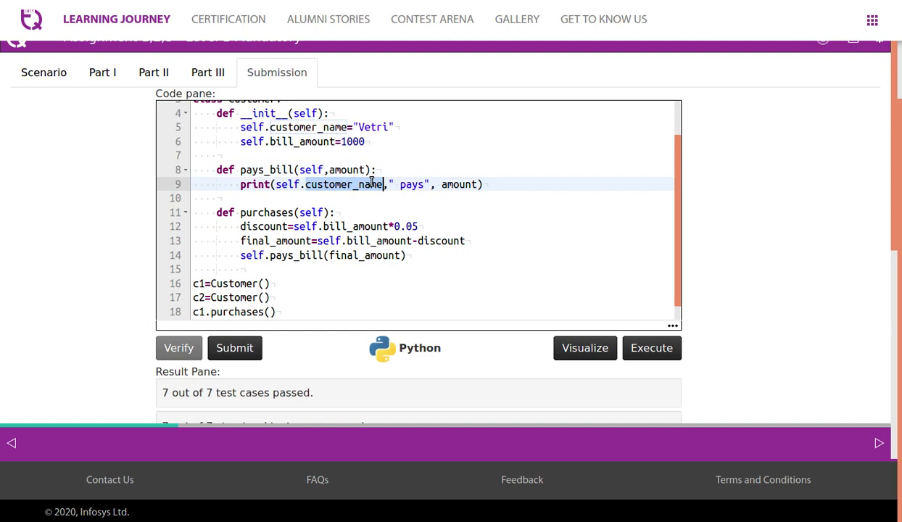
click(293, 241)
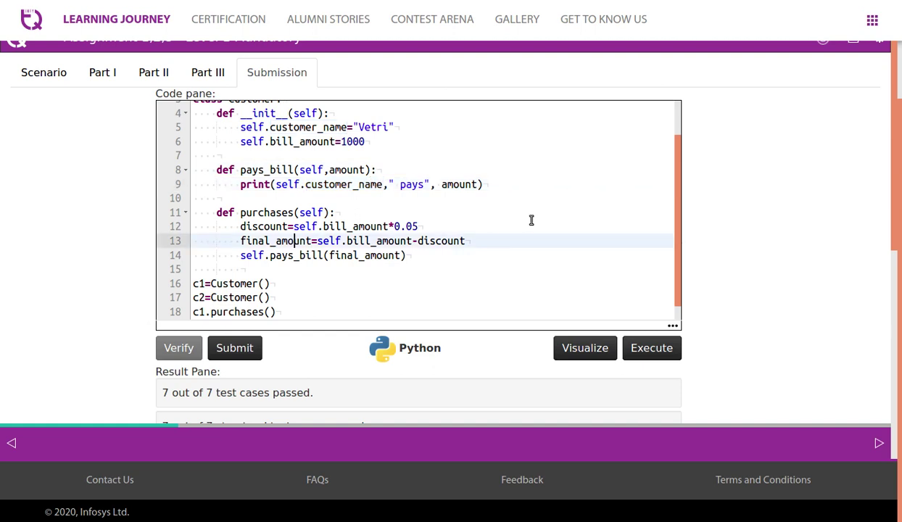
scroll(531, 221, down, 1)
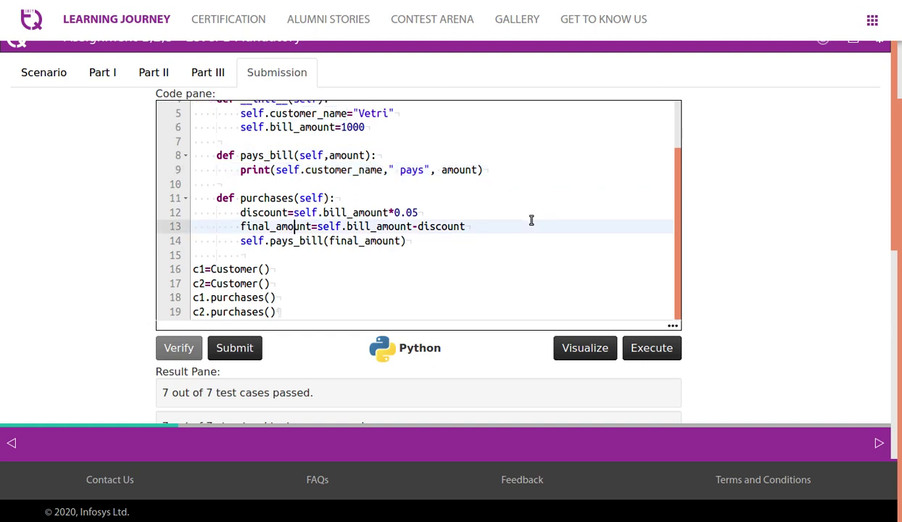
Execute the code, showing each customer pays 950.0 on a 1000 bill, then verify 7/7 tests pass
click(655, 348)
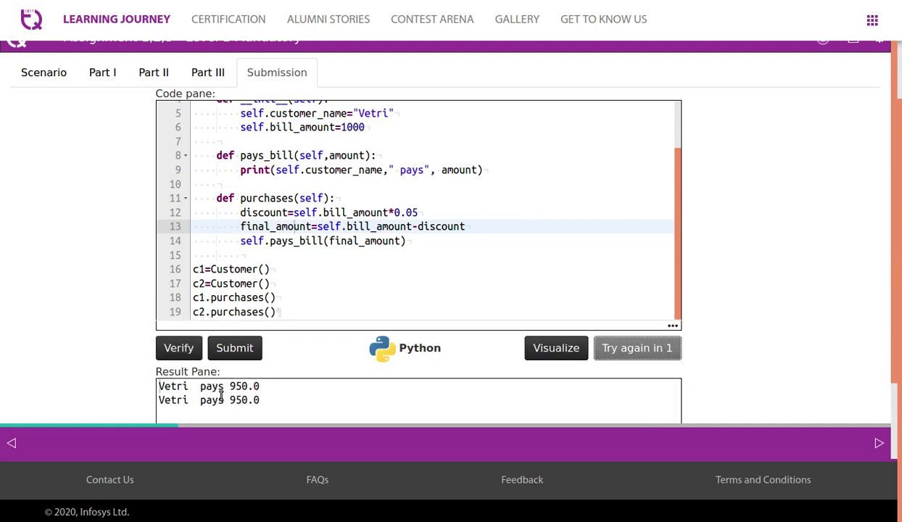
double_click(377, 114)
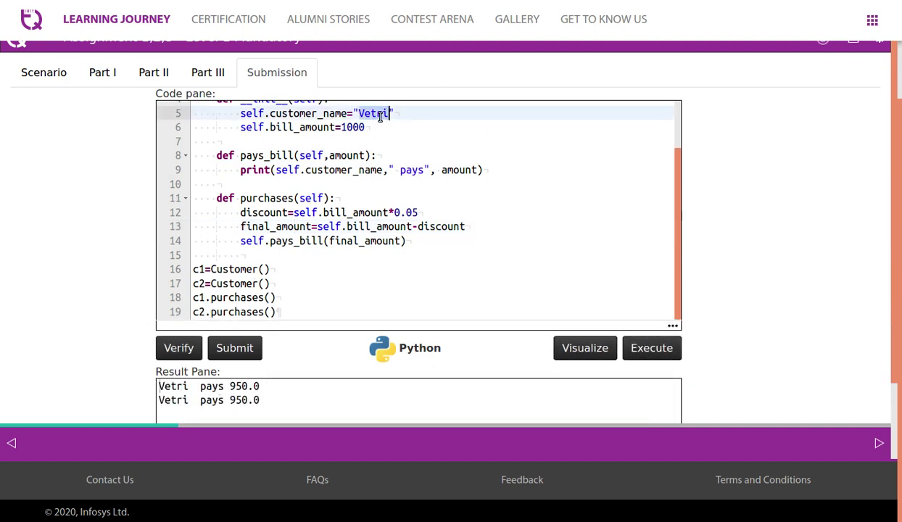
click(354, 128)
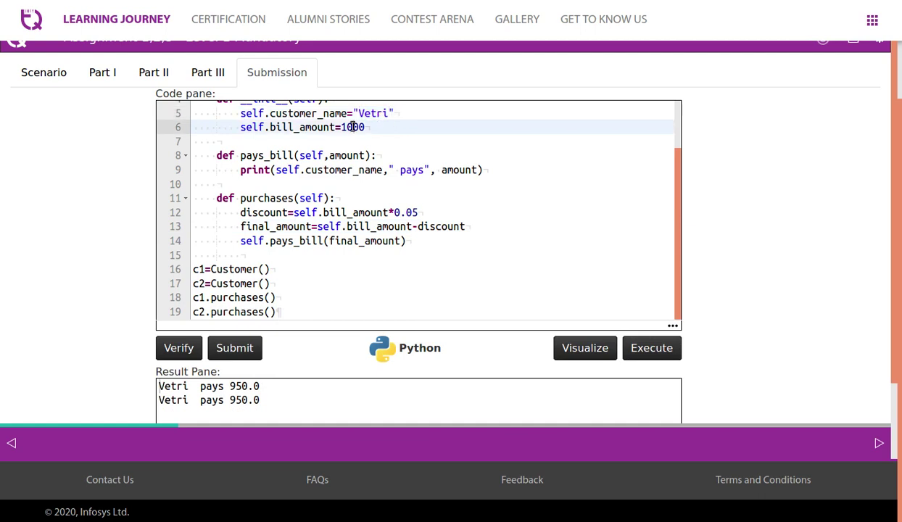
click(186, 347)
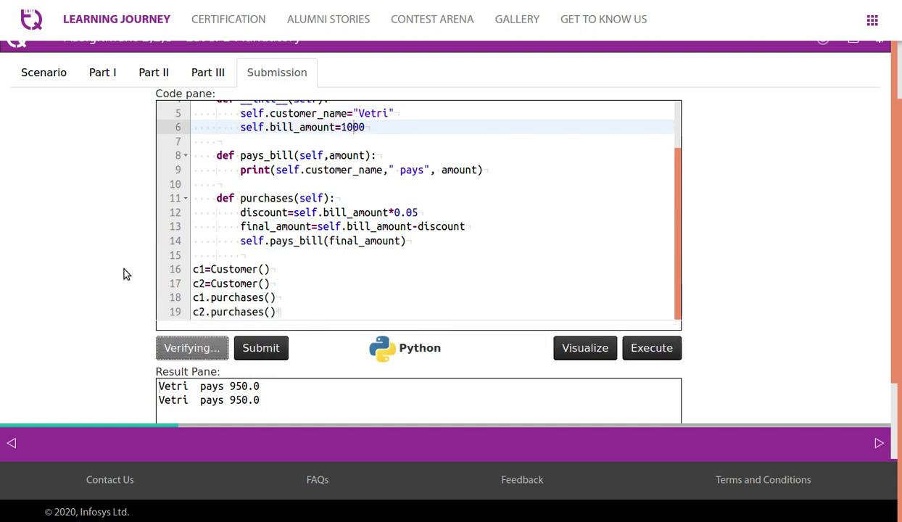
scroll(109, 261, down, 2)
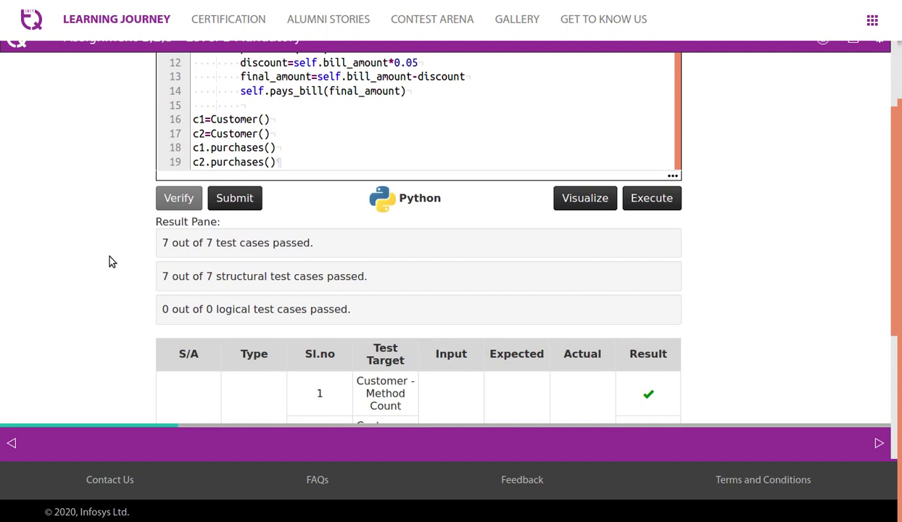